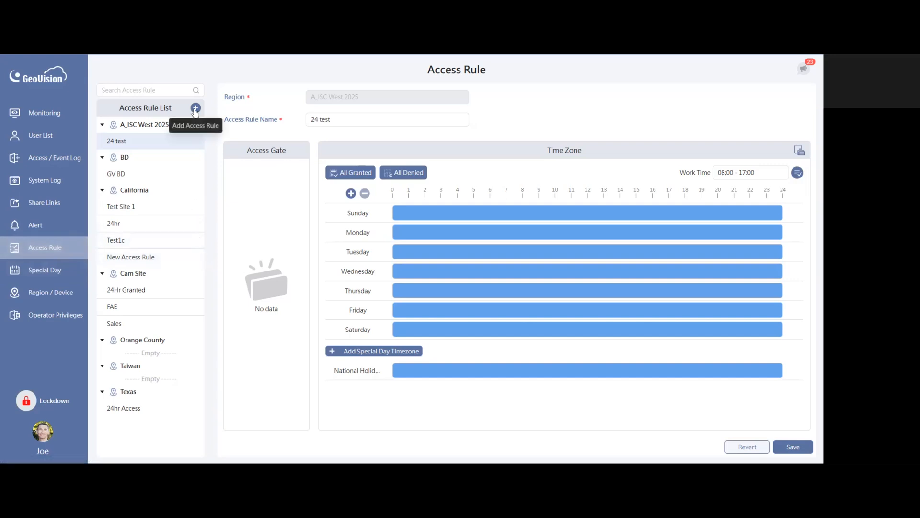
- Add a new access rule named Museum, keeping A_ISC West 2025 as its region
{"action": "mouse_move", "coordinate": [165, 173]}
{"action": "left_click", "coordinate": [196, 109]}
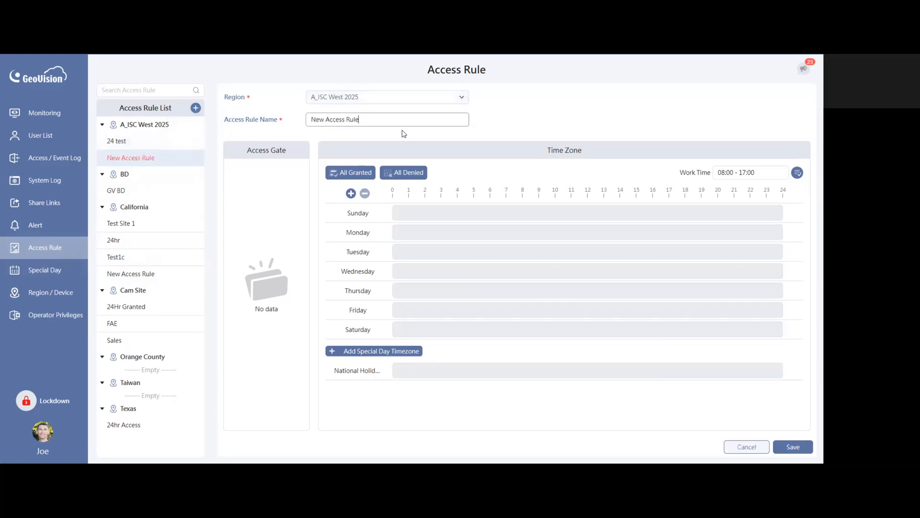
{"action": "left_click_drag", "start_coordinate": [369, 118], "coordinate": [294, 122]}
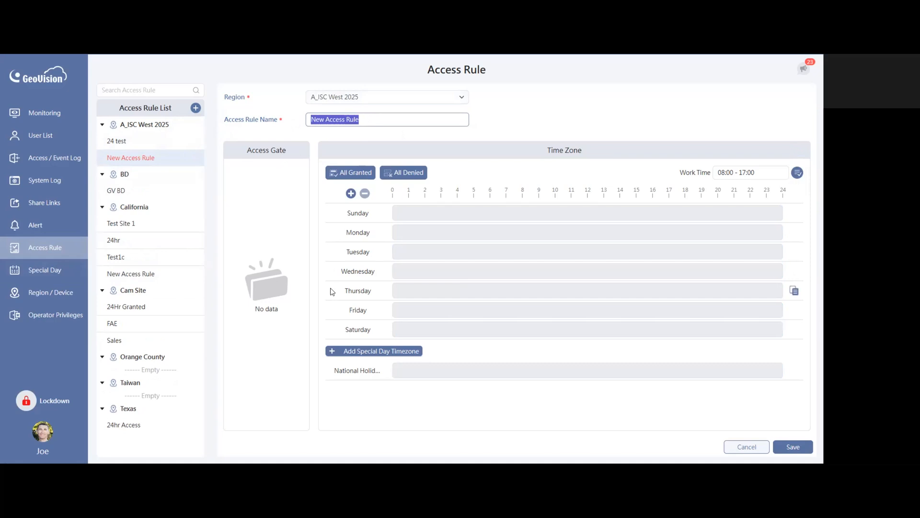
{"action": "type", "text": "Museum"}
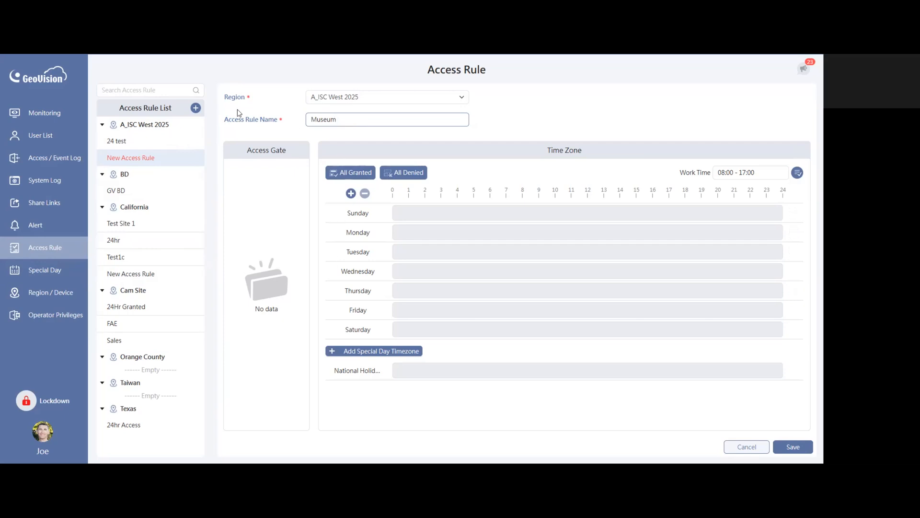
{"action": "left_click", "coordinate": [340, 100]}
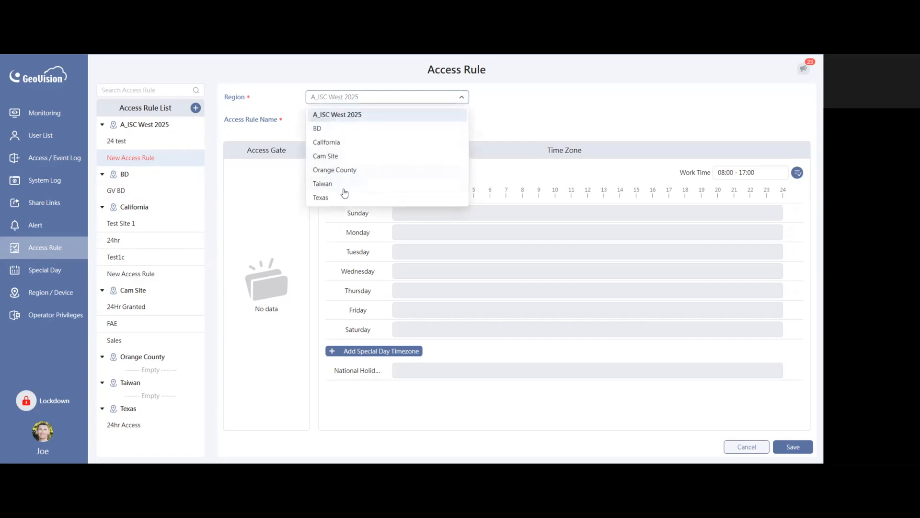
{"action": "left_click", "coordinate": [282, 109]}
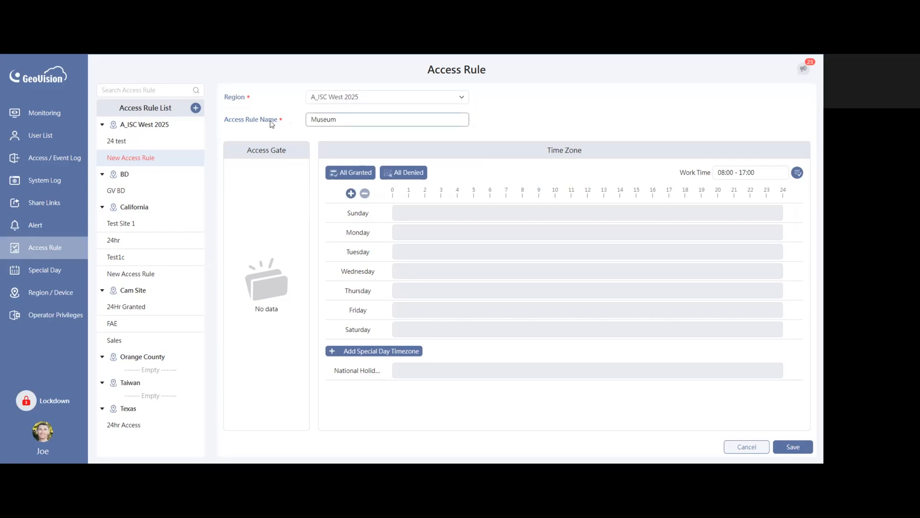
- Start creating a new special day for the Museum rule's time zones and name it Museum Event
{"action": "left_click", "coordinate": [389, 354]}
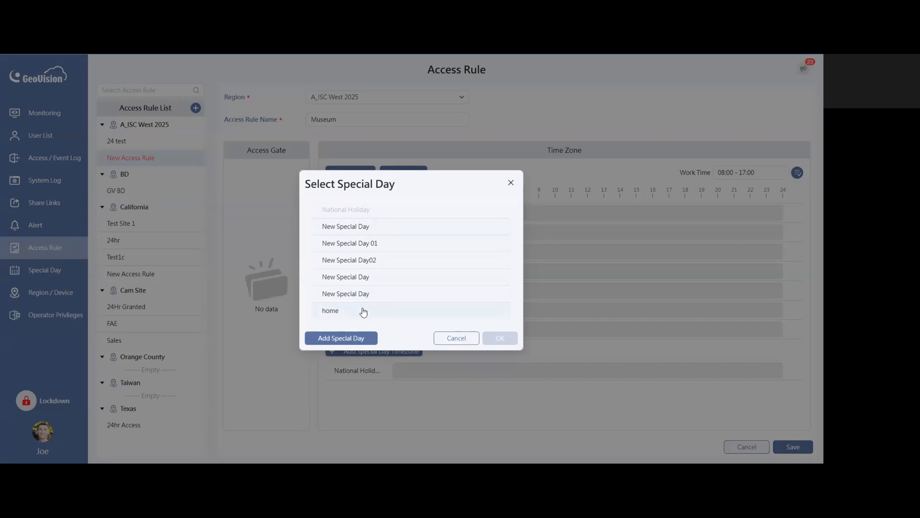
{"action": "left_click", "coordinate": [353, 338]}
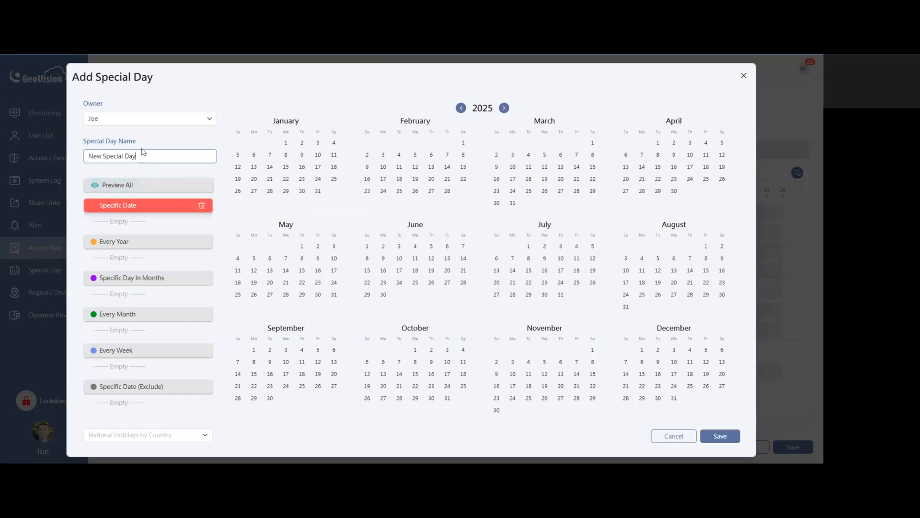
{"action": "left_click_drag", "start_coordinate": [141, 158], "coordinate": [90, 156]}
{"action": "type", "text": "Museum E"}
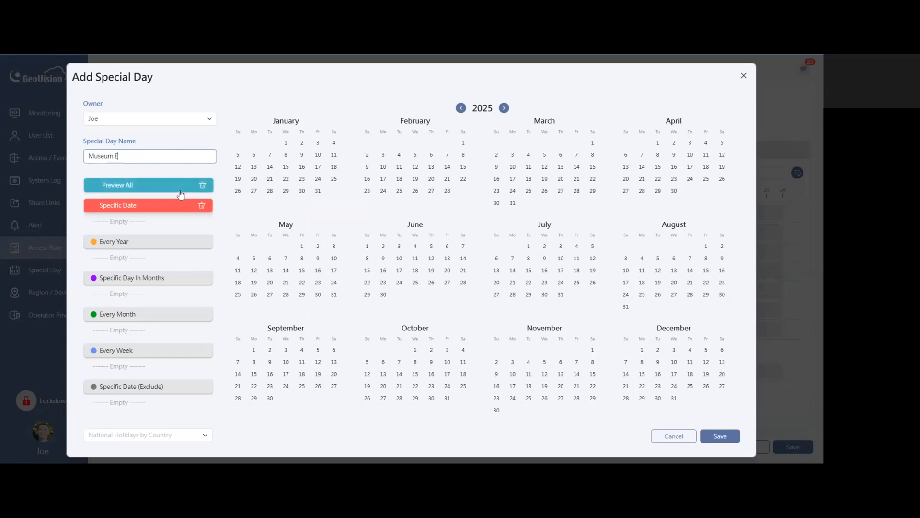
{"action": "type", "text": "vfeent"}
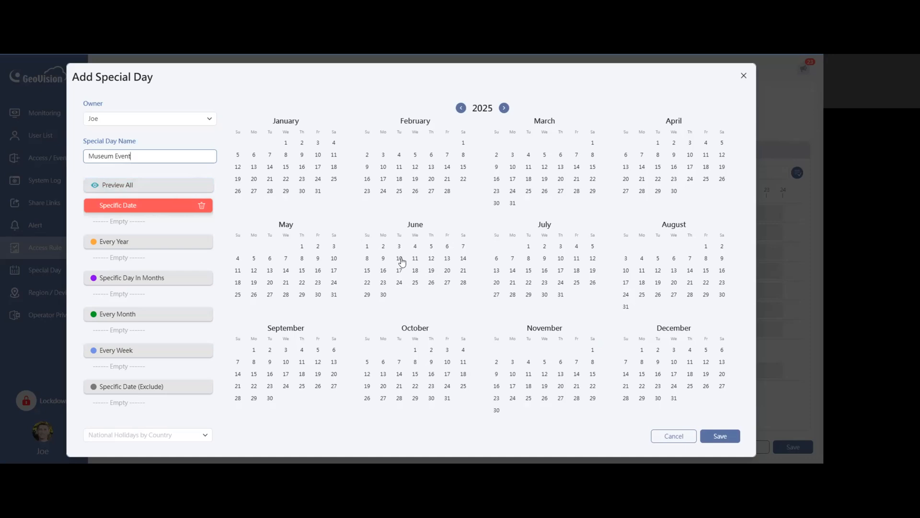
- Assign the specific dates 2025/06/10, 2025/06/18 and 2025/06/26 to the Museum Event special day and save it
{"action": "left_click", "coordinate": [400, 259]}
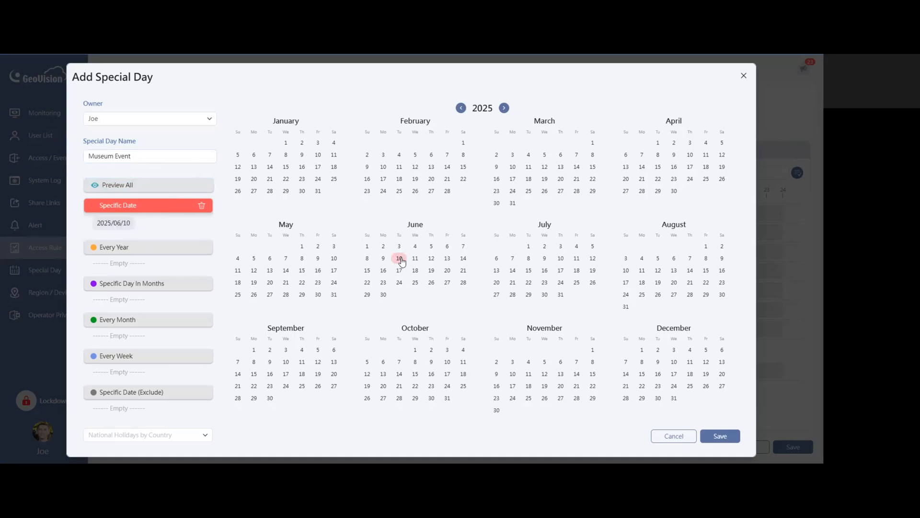
{"action": "left_click", "coordinate": [415, 270]}
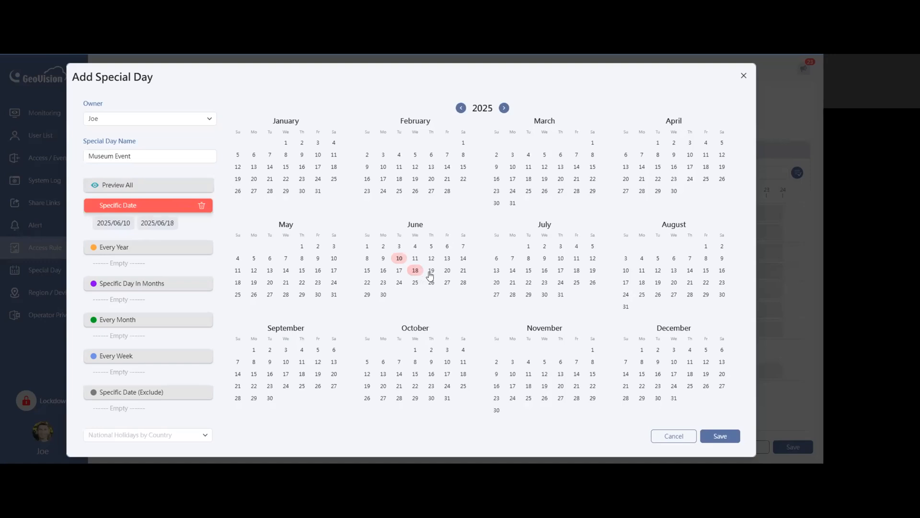
{"action": "left_click", "coordinate": [431, 283]}
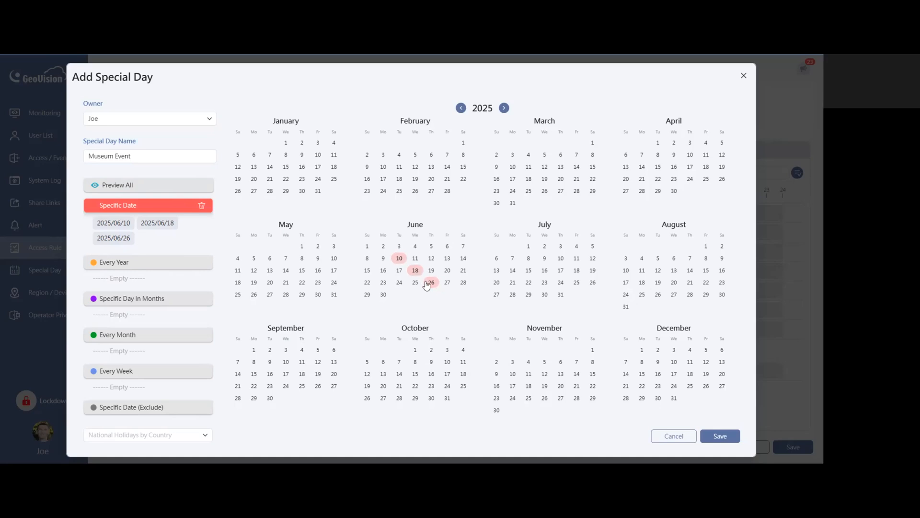
{"action": "left_click", "coordinate": [721, 440]}
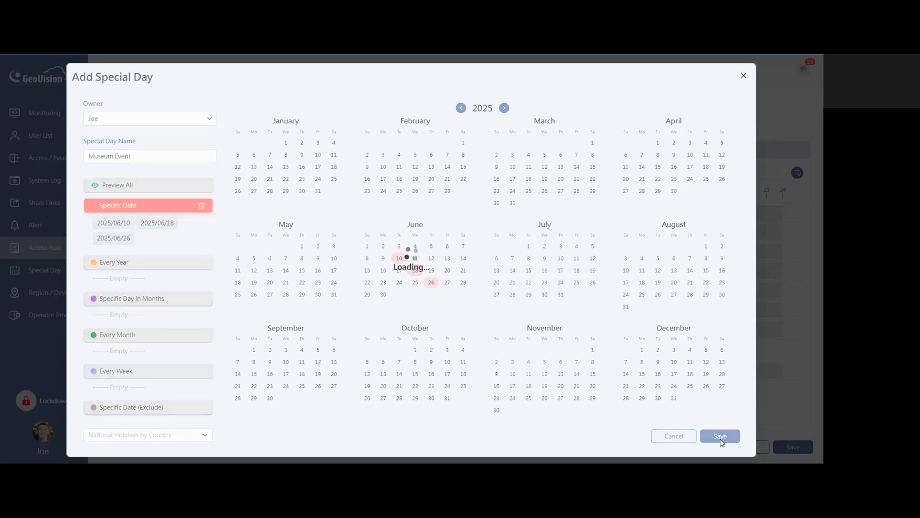
{"action": "left_click", "coordinate": [492, 286]}
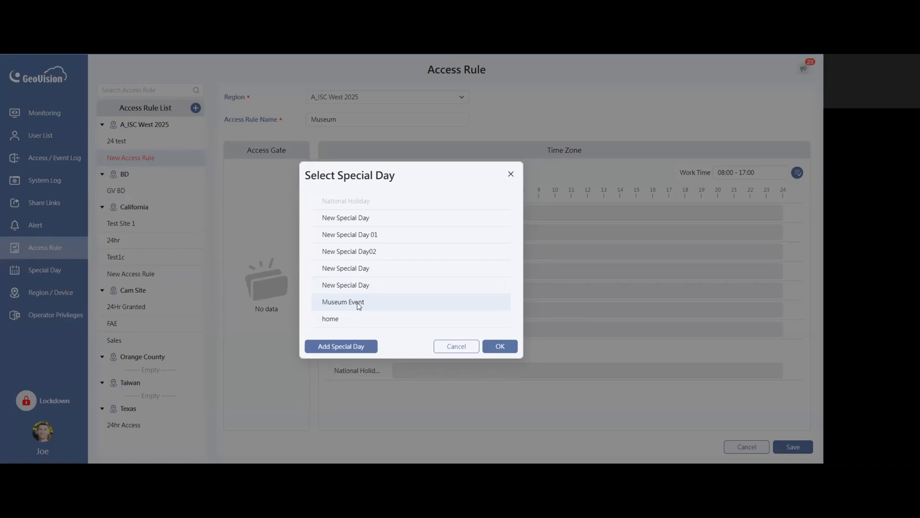
- Add Museum Event to the rule, grant its access from 17:00 to 20:00 and about 03:15 to 06:15, and save the rule
{"action": "left_click", "coordinate": [494, 343]}
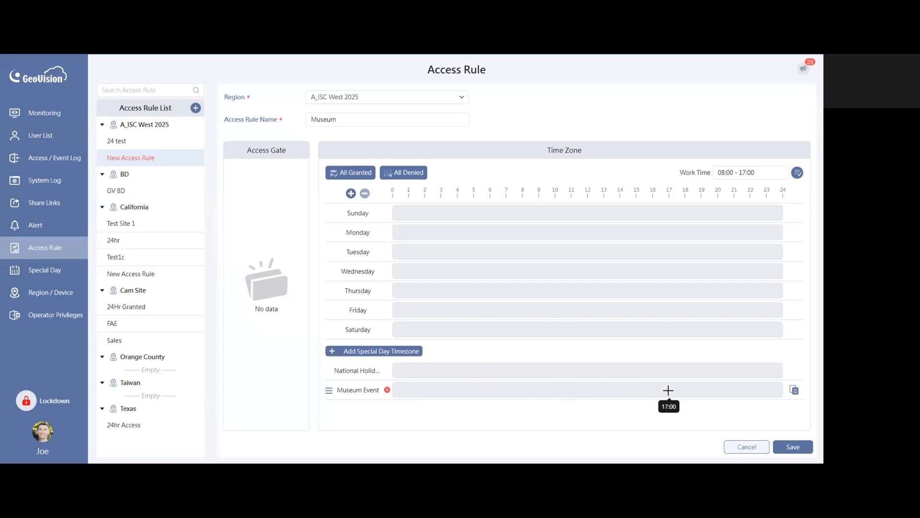
{"action": "left_click_drag", "start_coordinate": [668, 390], "coordinate": [717, 391]}
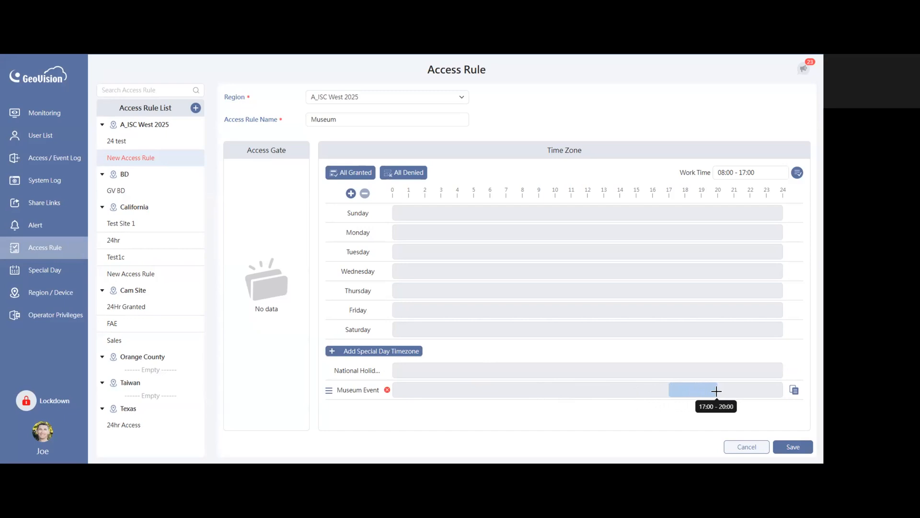
{"action": "left_click_drag", "start_coordinate": [717, 391], "coordinate": [716, 391]}
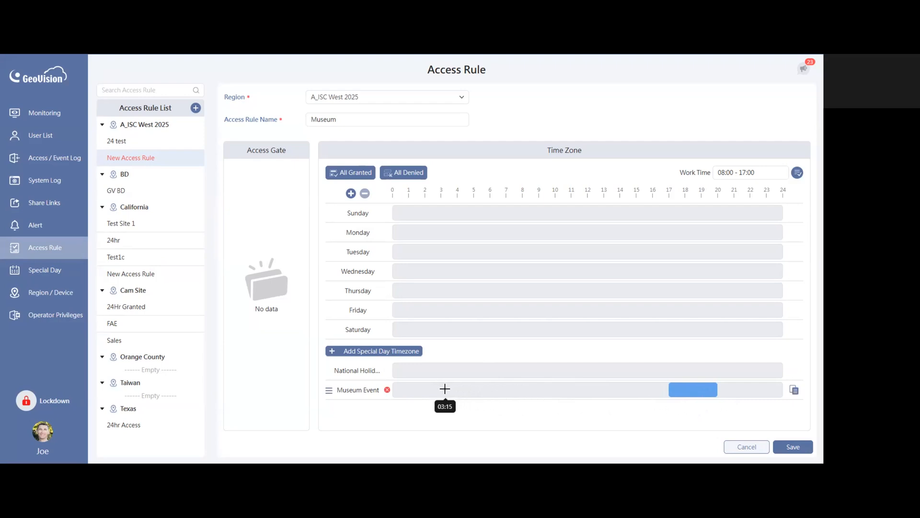
{"action": "left_click_drag", "start_coordinate": [444, 387], "coordinate": [492, 388]}
{"action": "left_click", "coordinate": [793, 447]}
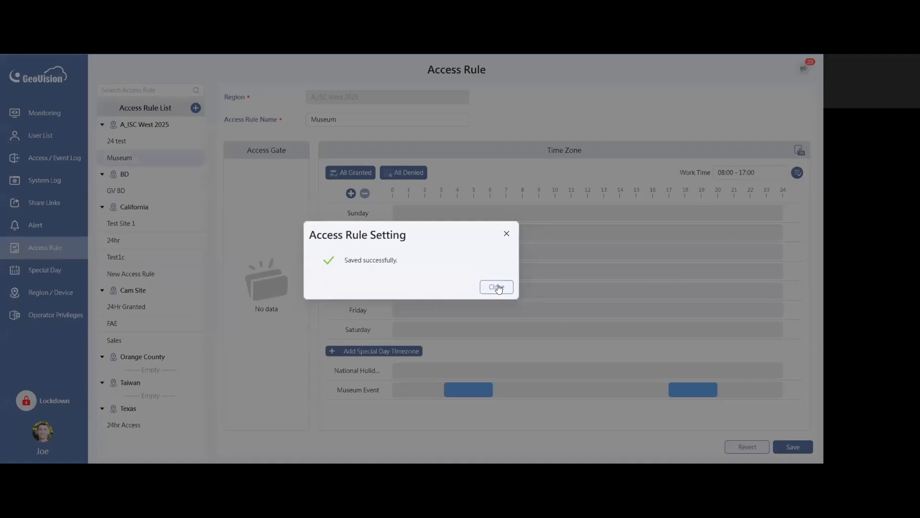
{"action": "left_click", "coordinate": [497, 287]}
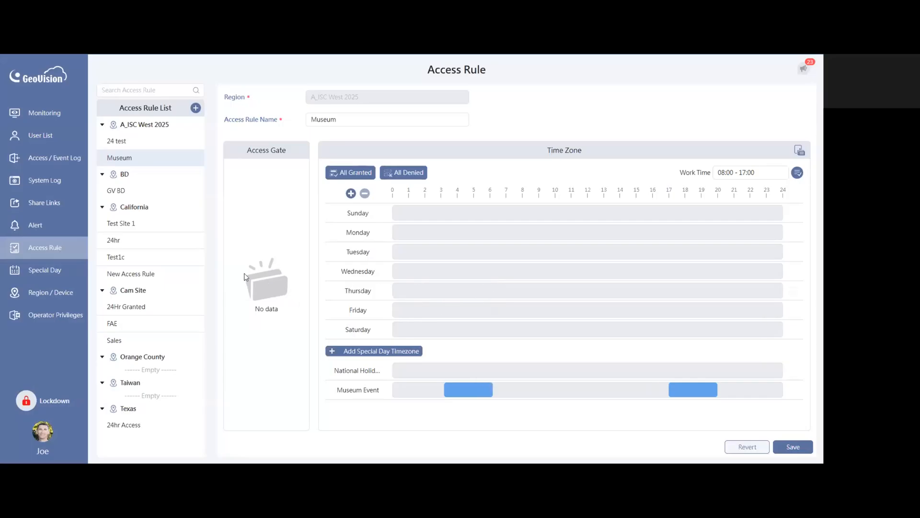
- Open the User List page
{"action": "left_click", "coordinate": [50, 140]}
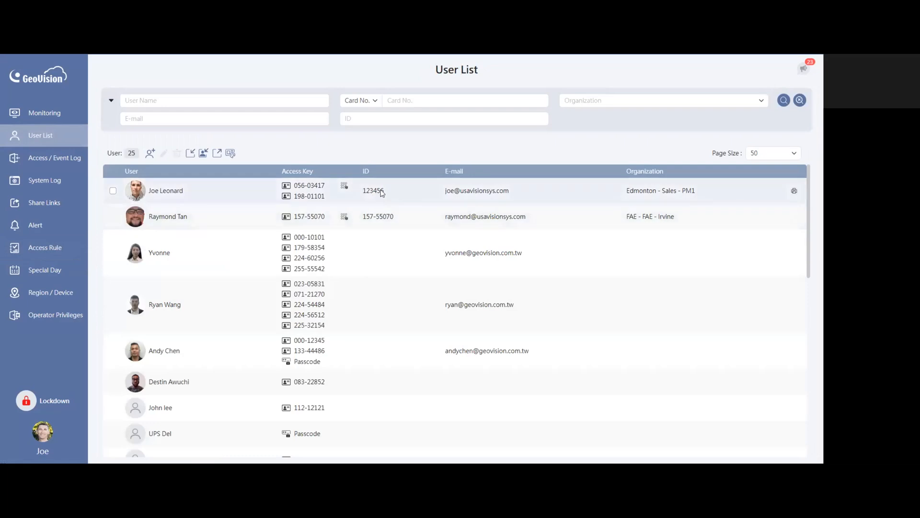
{"action": "left_click", "coordinate": [251, 196]}
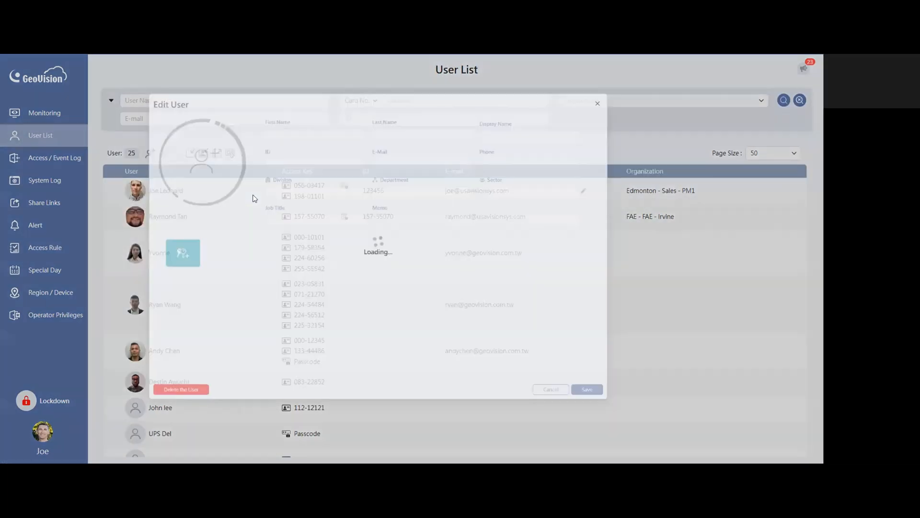
{"action": "left_click", "coordinate": [214, 277]}
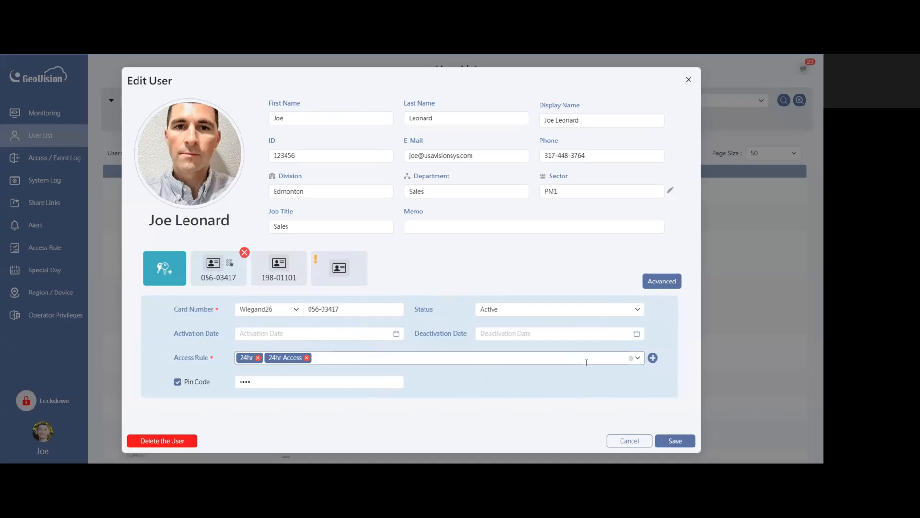
{"action": "left_click", "coordinate": [638, 357]}
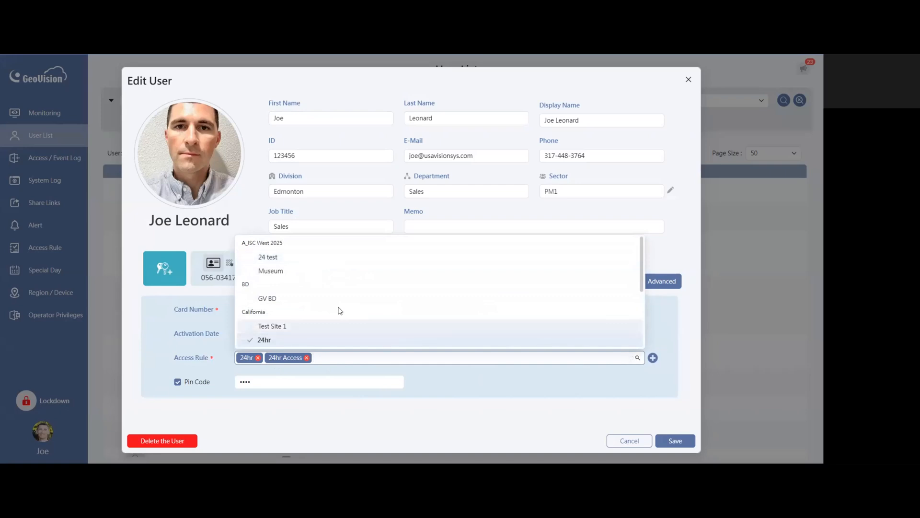
{"action": "left_click", "coordinate": [285, 277]}
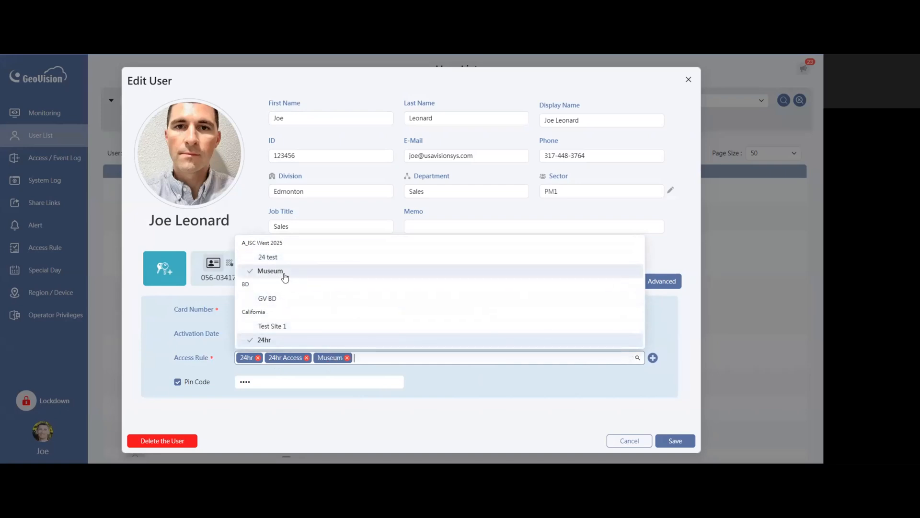
{"action": "left_click", "coordinate": [446, 391]}
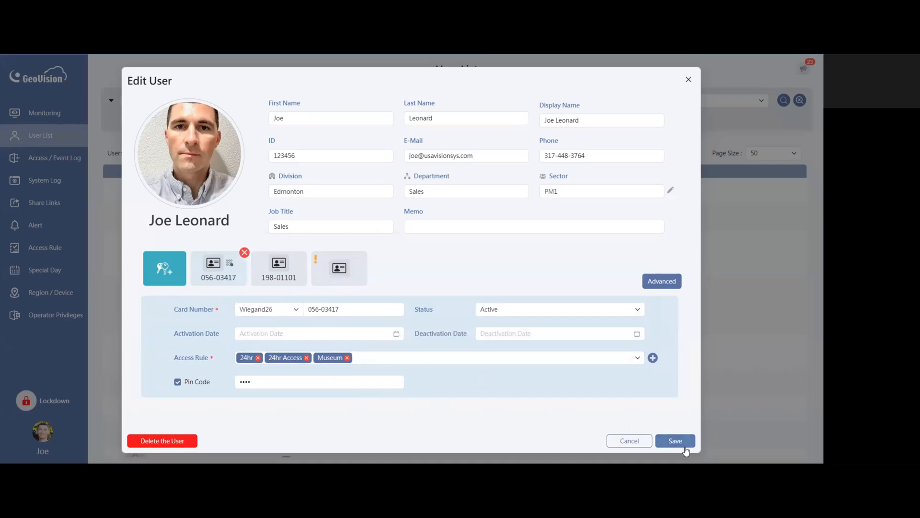
{"action": "left_click", "coordinate": [637, 440]}
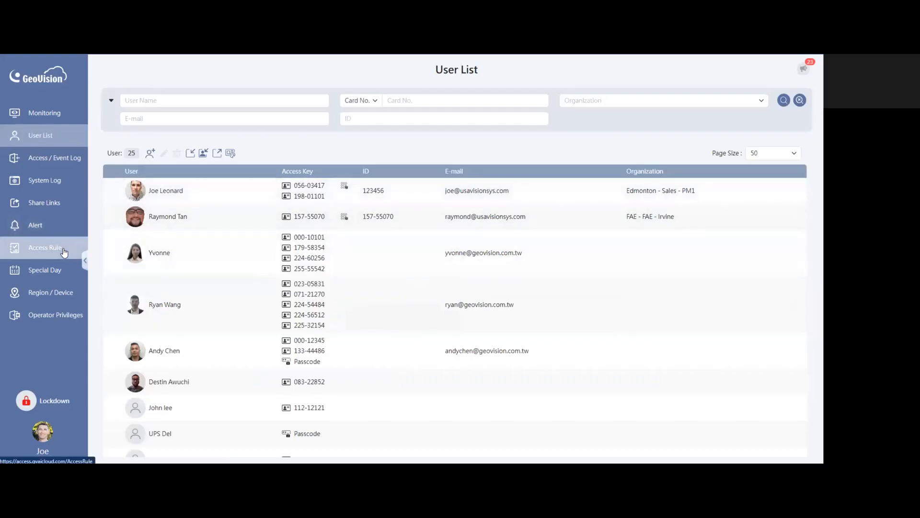
- Add the GV BD access rule to the first listed user's first access card and save the user
{"action": "left_click", "coordinate": [214, 187]}
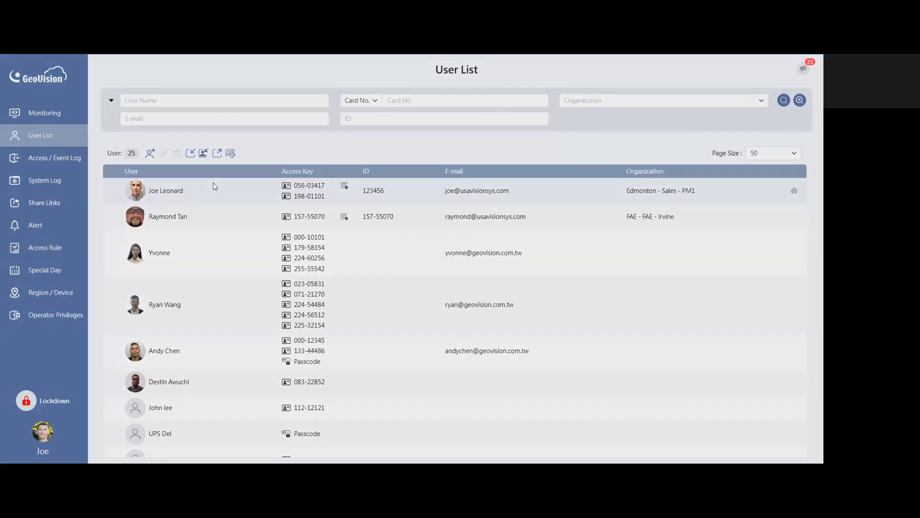
{"action": "left_click", "coordinate": [226, 272]}
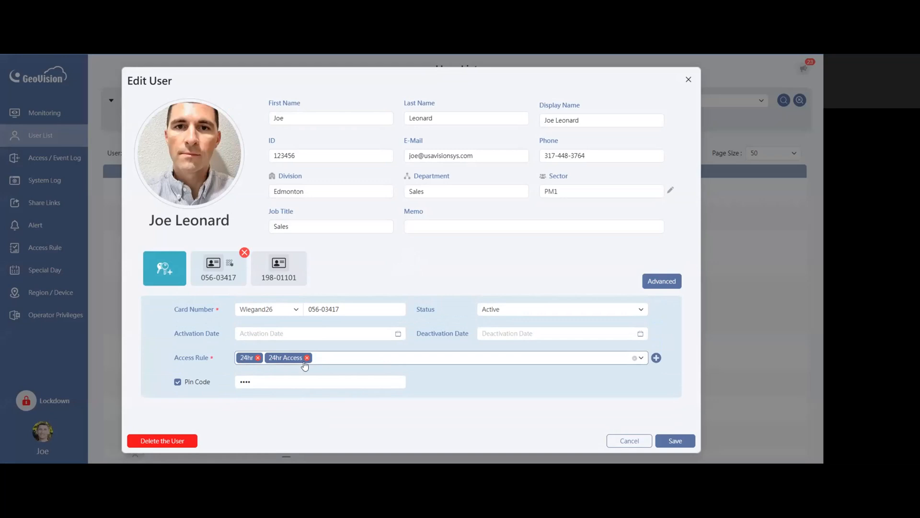
{"action": "left_click", "coordinate": [379, 357]}
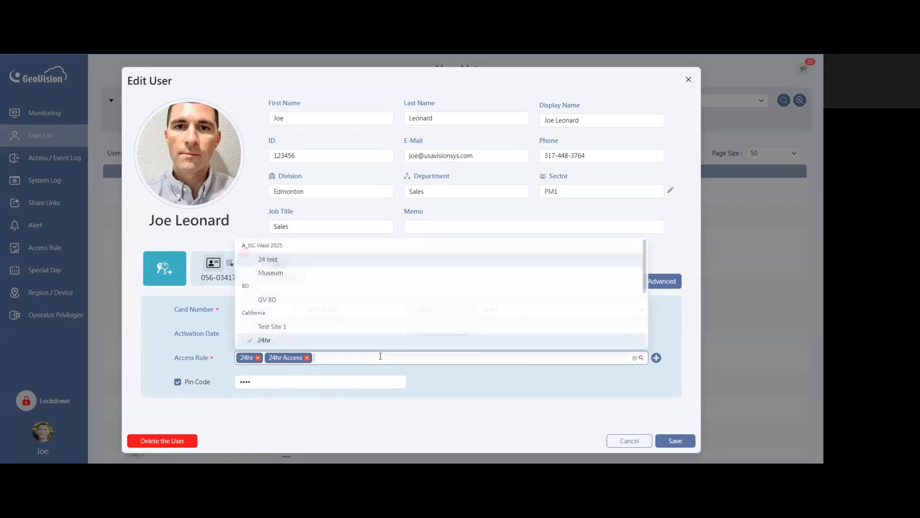
{"action": "left_click", "coordinate": [280, 304]}
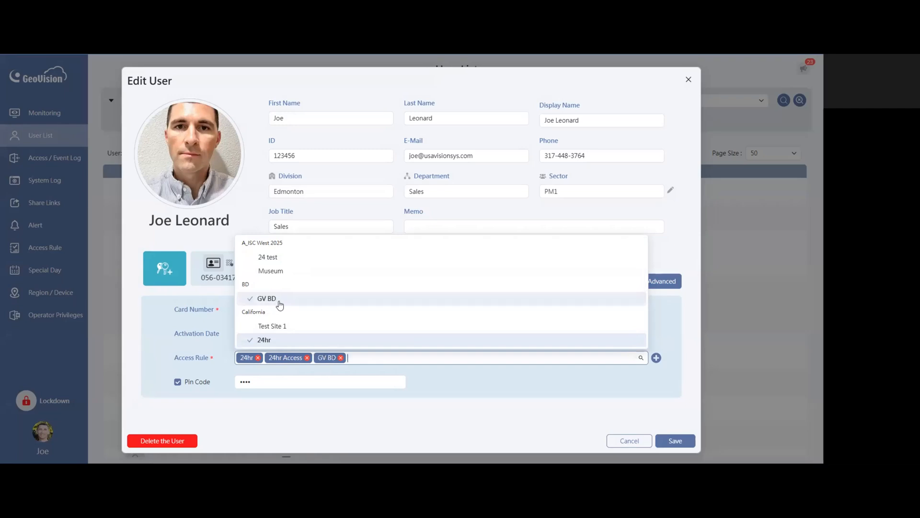
{"action": "left_click", "coordinate": [432, 378]}
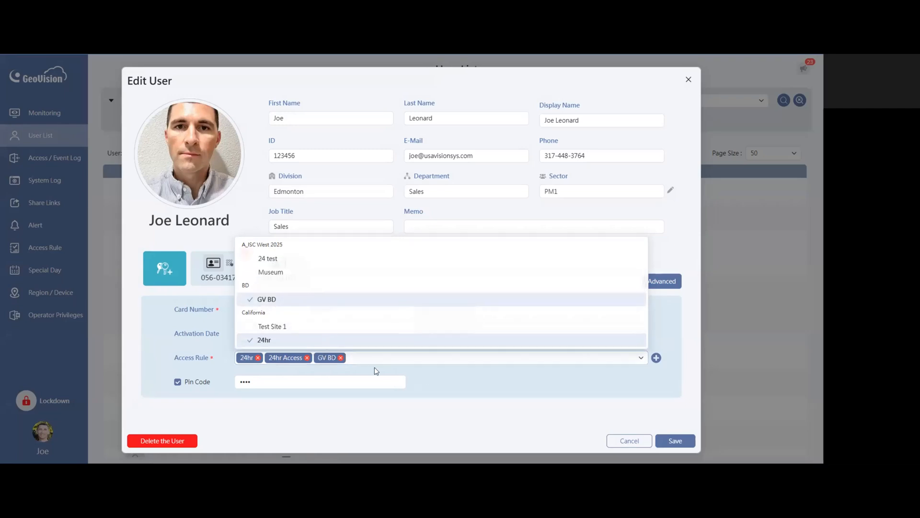
{"action": "left_click", "coordinate": [677, 440]}
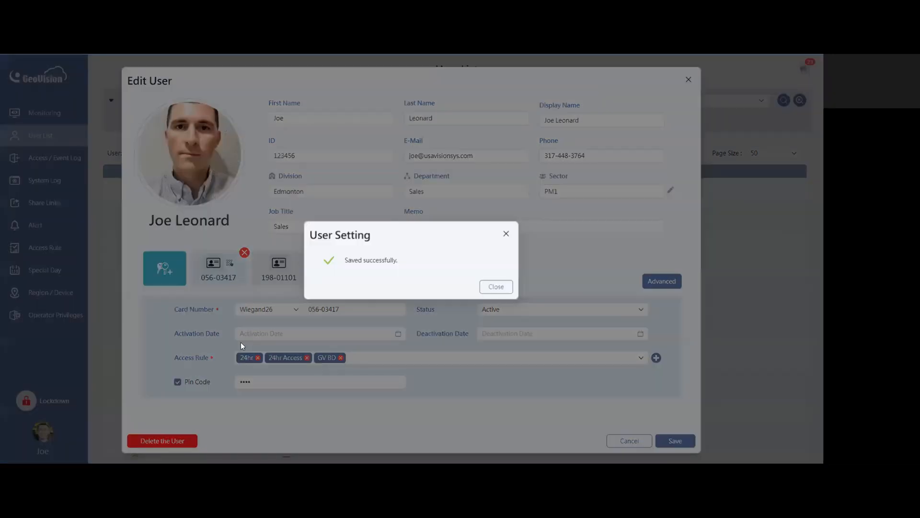
{"action": "left_click", "coordinate": [498, 287]}
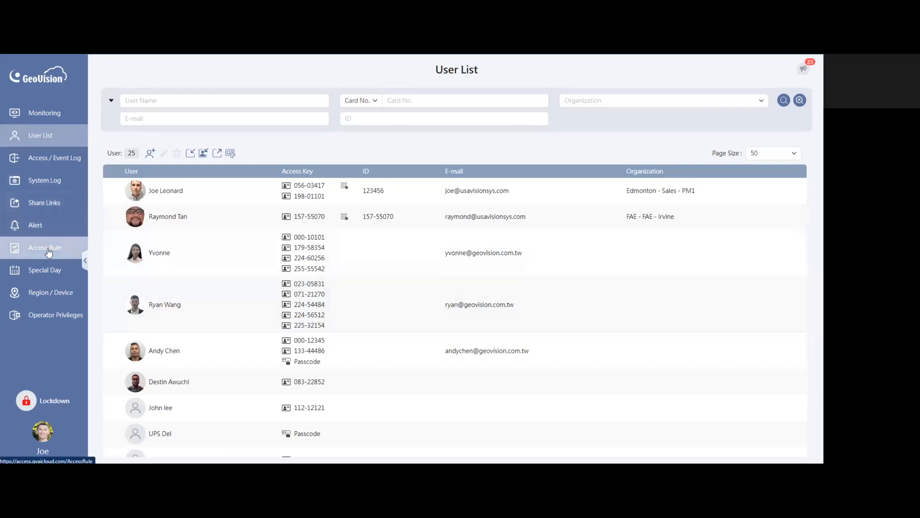
- Open the GV BD access rule to review its access gates and weekly time zones
{"action": "left_click", "coordinate": [62, 254]}
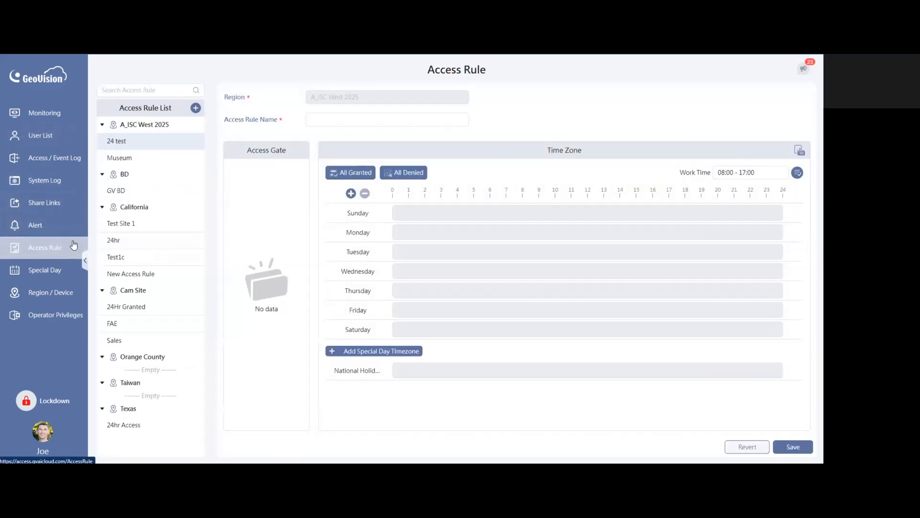
{"action": "left_click", "coordinate": [129, 194]}
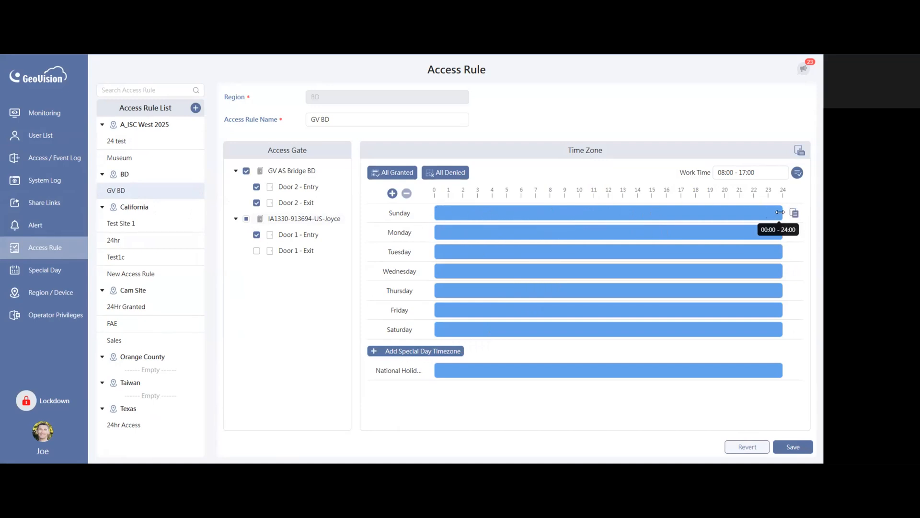
- Limit Sunday's granted access to 08:00–17:10 and add the Museum Event special day to the GV BD rule's time zones
{"action": "left_click_drag", "start_coordinate": [785, 216], "coordinate": [684, 220]}
{"action": "left_click_drag", "start_coordinate": [436, 213], "coordinate": [549, 210]}
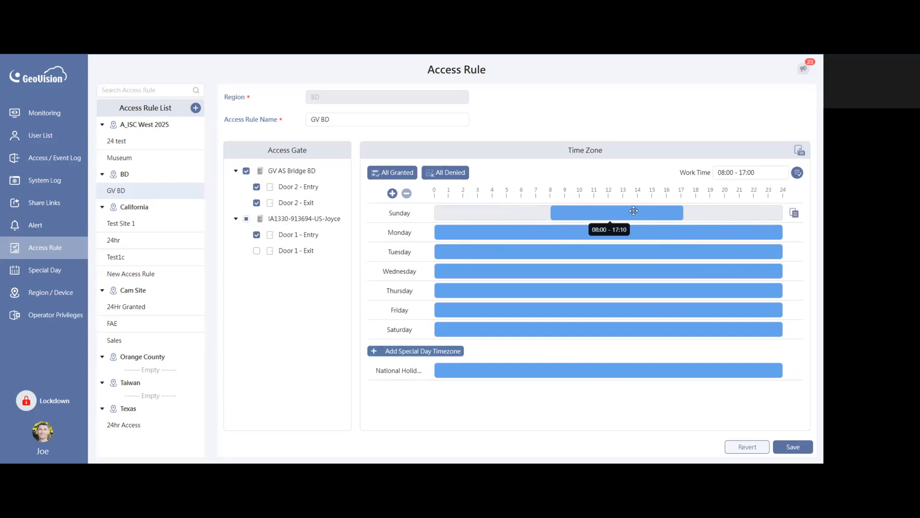
{"action": "left_click", "coordinate": [401, 353]}
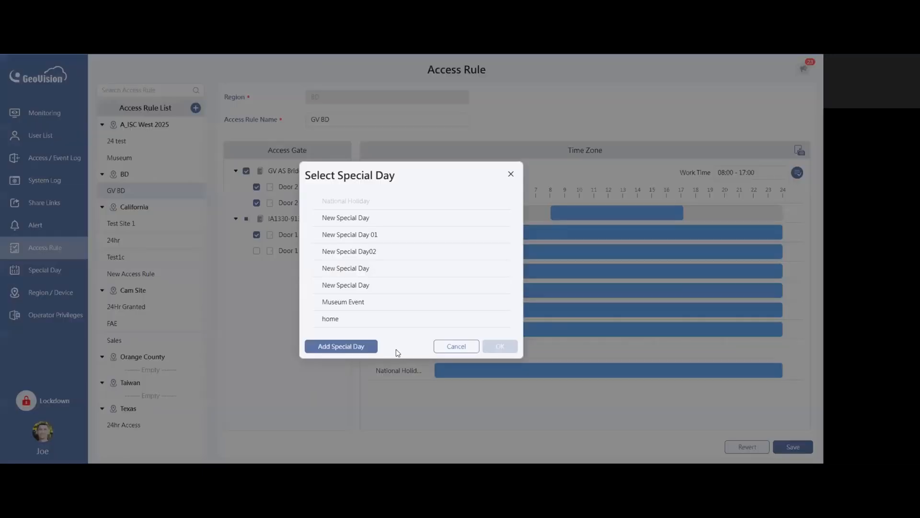
{"action": "left_click", "coordinate": [355, 305]}
{"action": "left_click", "coordinate": [501, 348]}
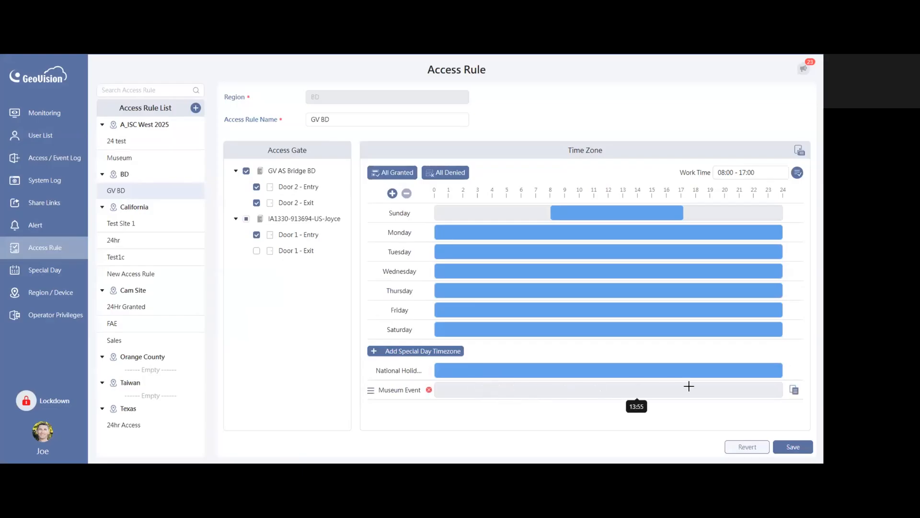
- Grant Museum Event access from 19:00 to 21:45 and from about 03:10 to 06:45, and save the GV BD rule
{"action": "left_click_drag", "start_coordinate": [710, 389], "coordinate": [750, 389]}
{"action": "left_click_drag", "start_coordinate": [479, 389], "coordinate": [532, 387]}
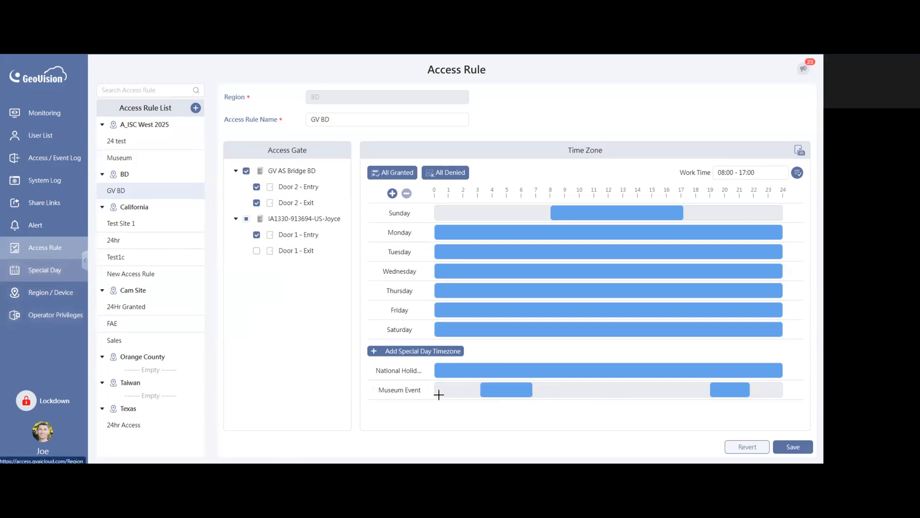
{"action": "mouse_move", "coordinate": [500, 389]}
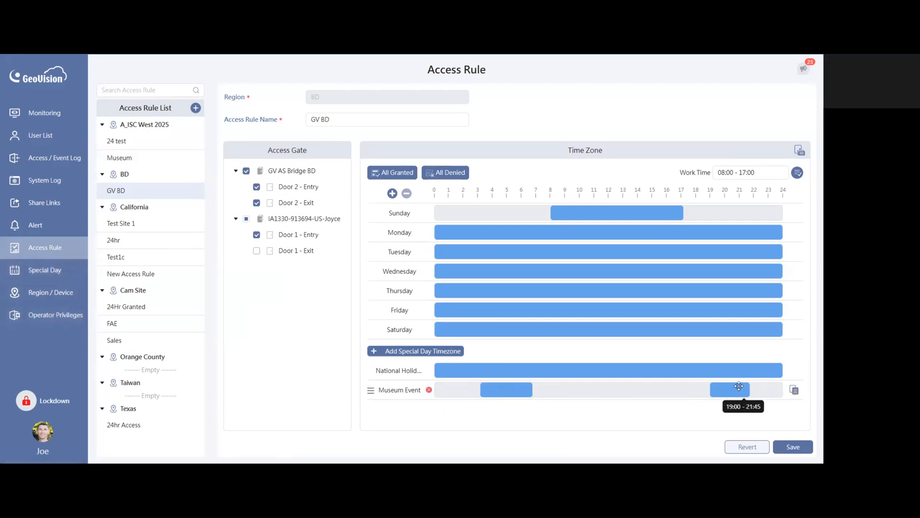
{"action": "left_click", "coordinate": [799, 448]}
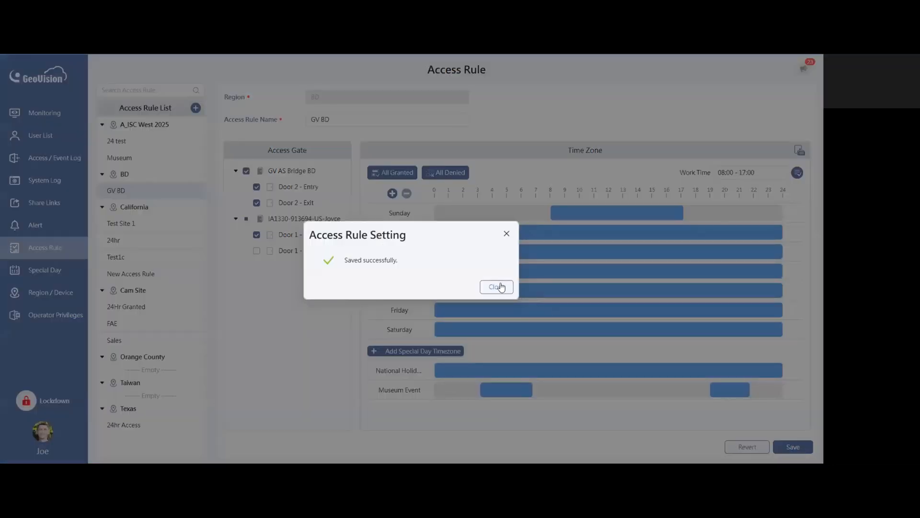
{"action": "left_click", "coordinate": [501, 286]}
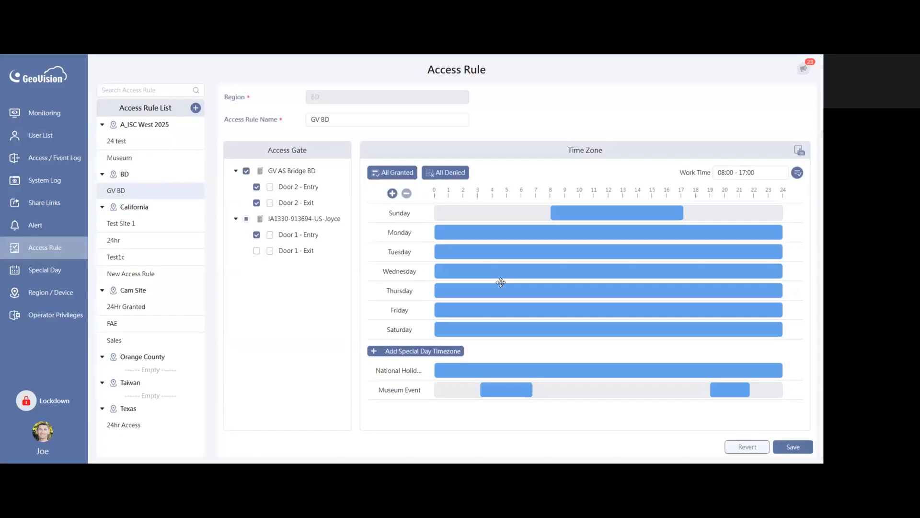